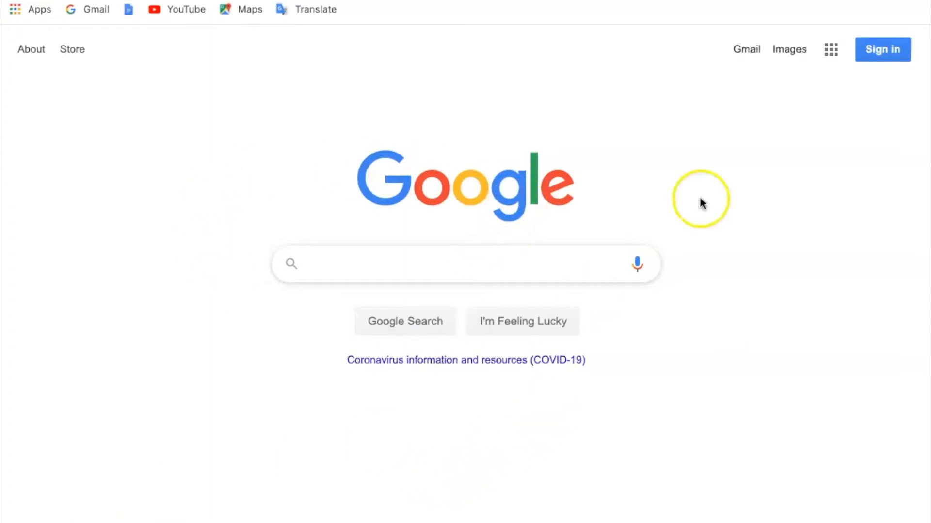
Step: Browse the Google apps list and open Calendar from it
click(831, 50)
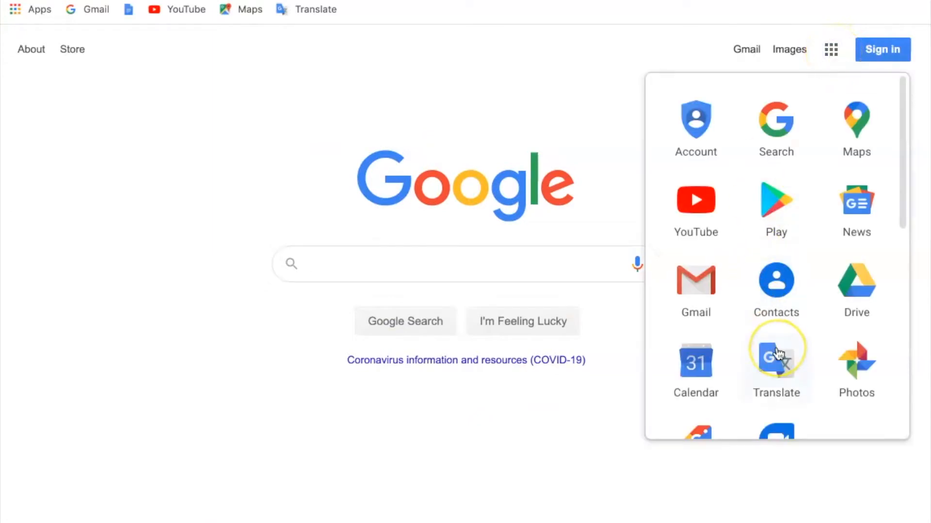
scroll(775, 354, down, 1)
scroll(808, 212, up, 1)
scroll(808, 213, down, 3)
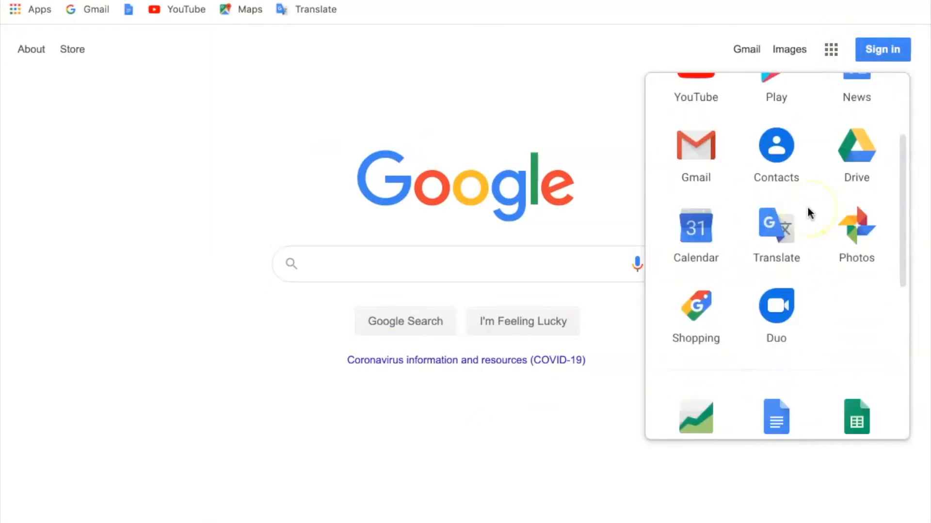
scroll(808, 214, down, 5)
scroll(808, 211, up, 4)
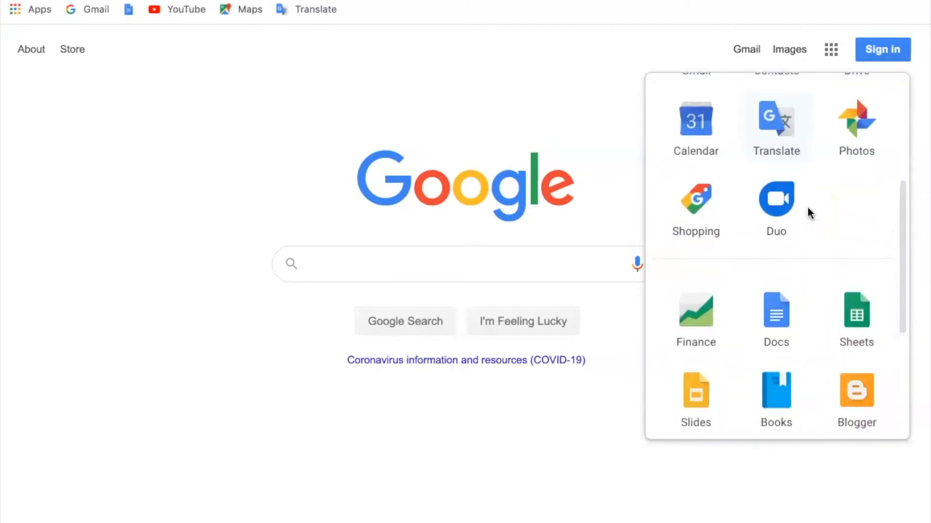
scroll(808, 212, up, 3)
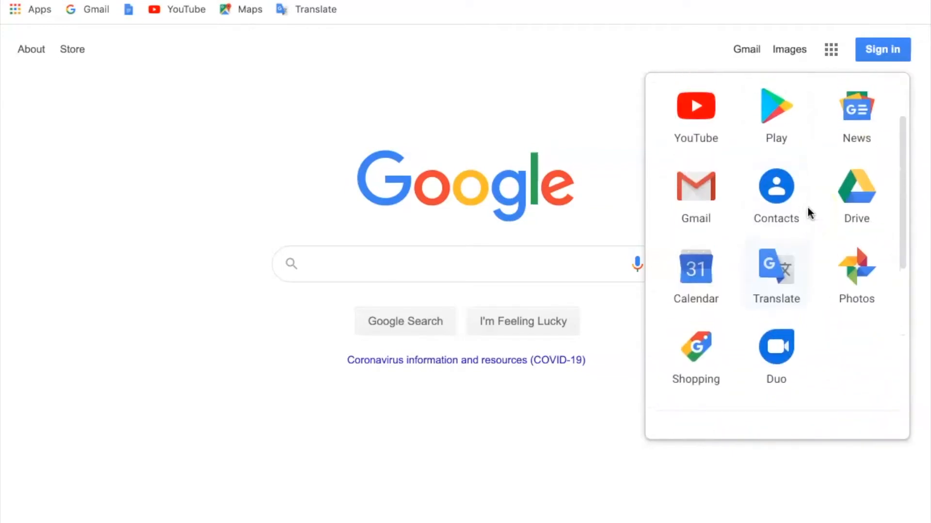
click(698, 278)
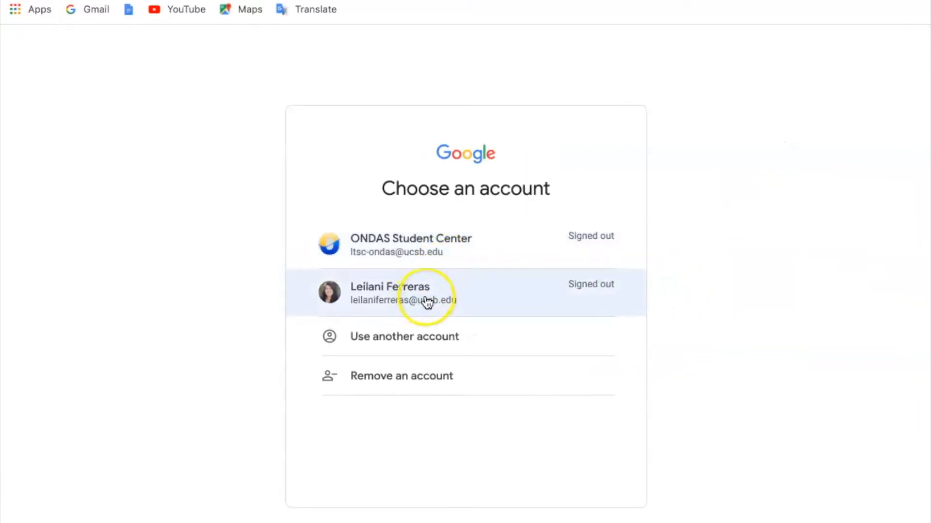
Step: Choose the personal university account and sign in by entering the account password
click(426, 302)
click(386, 289)
text(aaa)
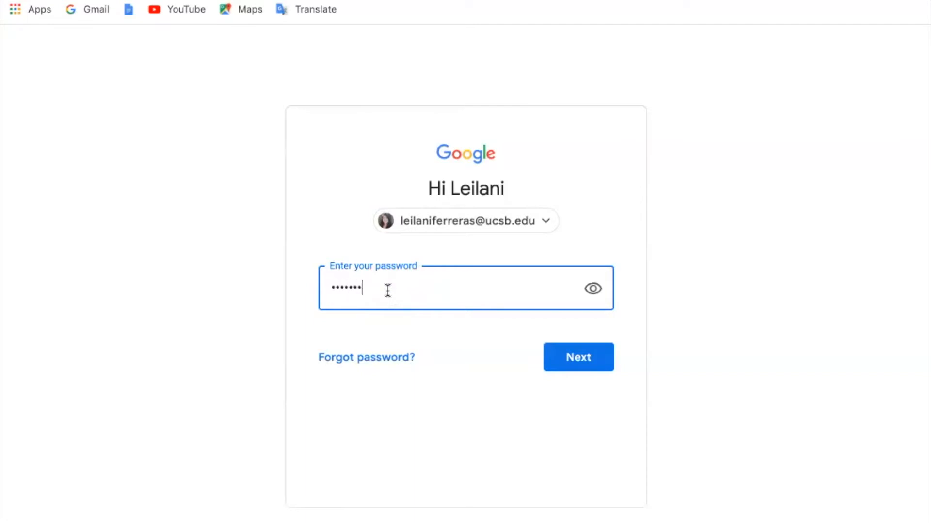
key(Return)
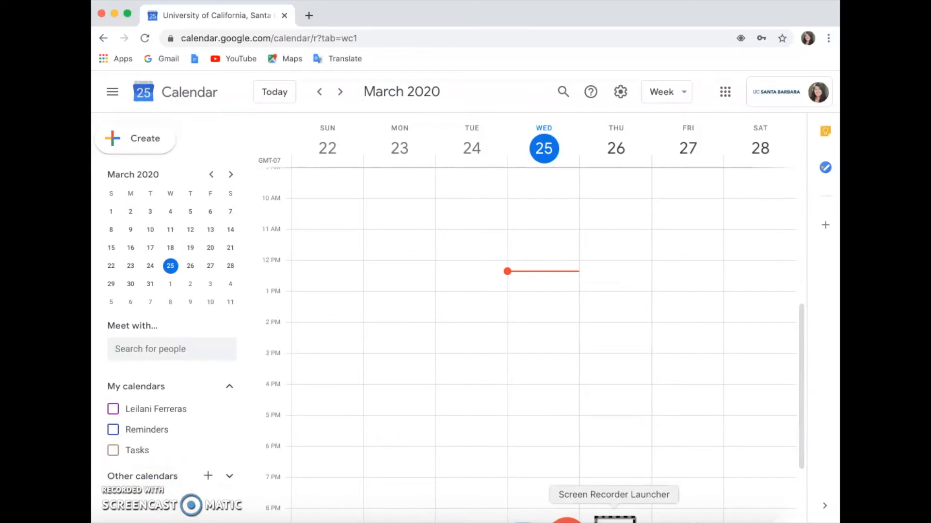
right_click(615, 520)
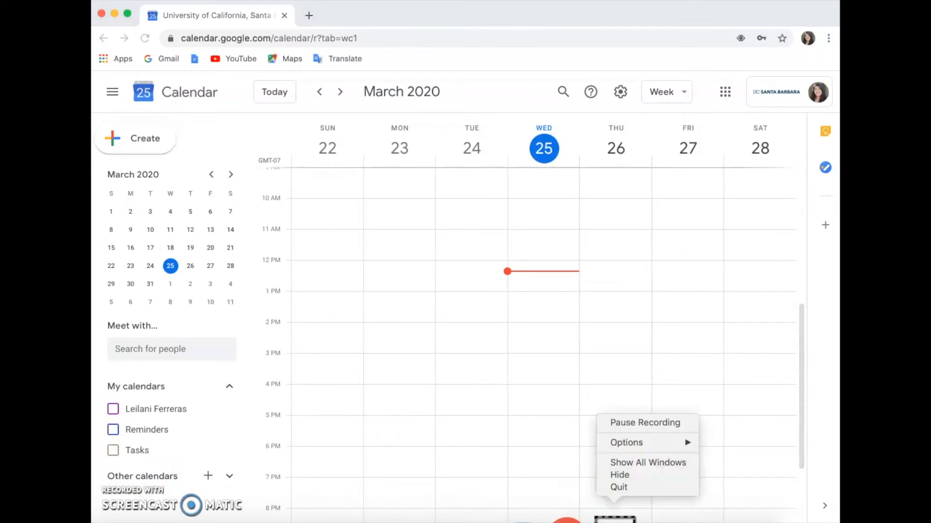
click(619, 424)
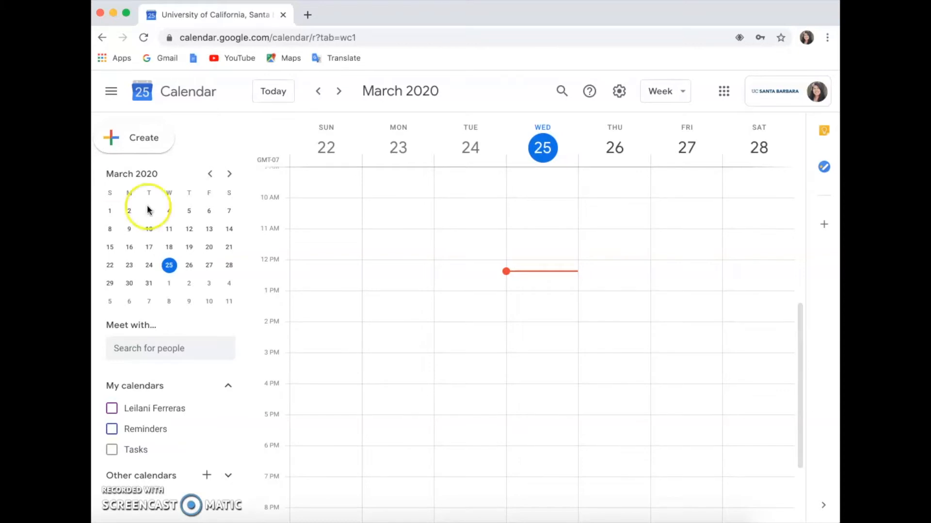
Step: Create a new calendar named Weeks, keeping the Pacific time zone
click(207, 476)
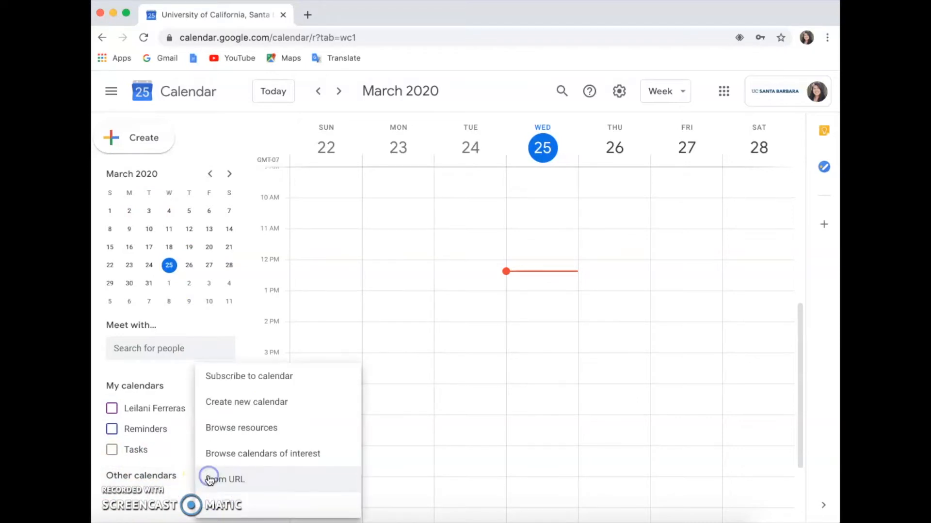
click(237, 411)
click(414, 168)
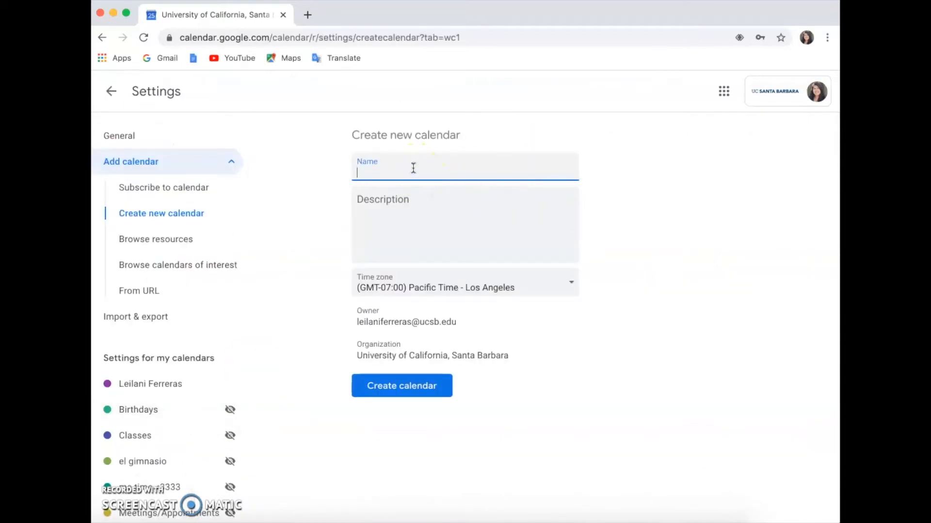
text(Weeks)
click(387, 387)
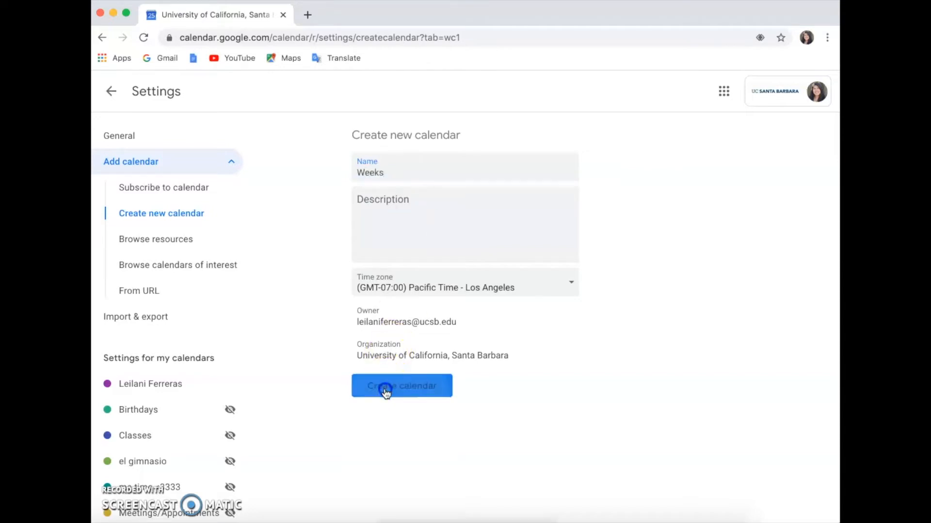
Step: Create another new calendar named Classes
click(421, 172)
text(Classes)
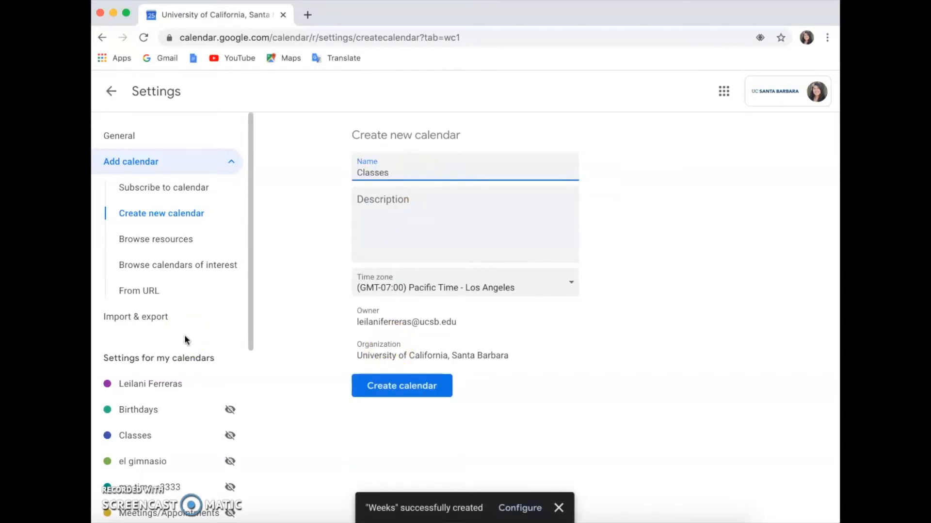
click(385, 389)
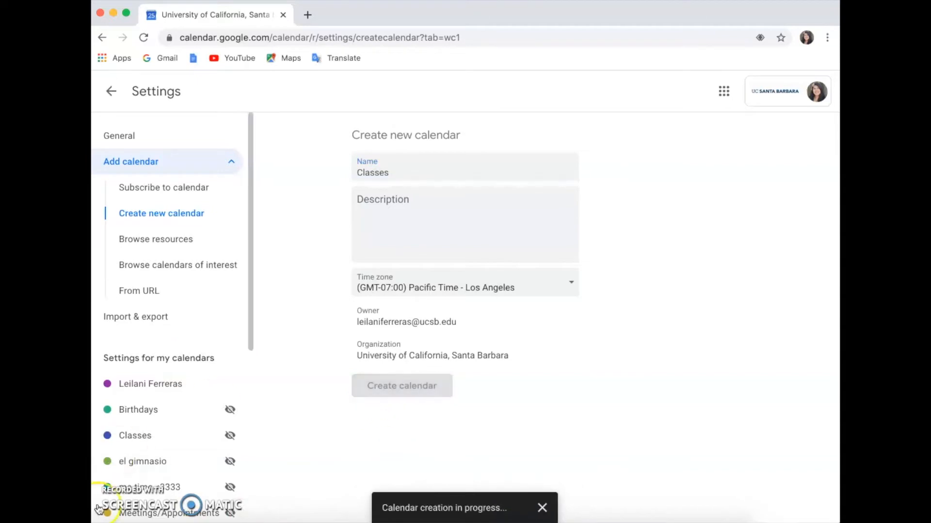
Step: Create a third calendar named Personal and return to the main calendar view
click(403, 179)
text(Personal)
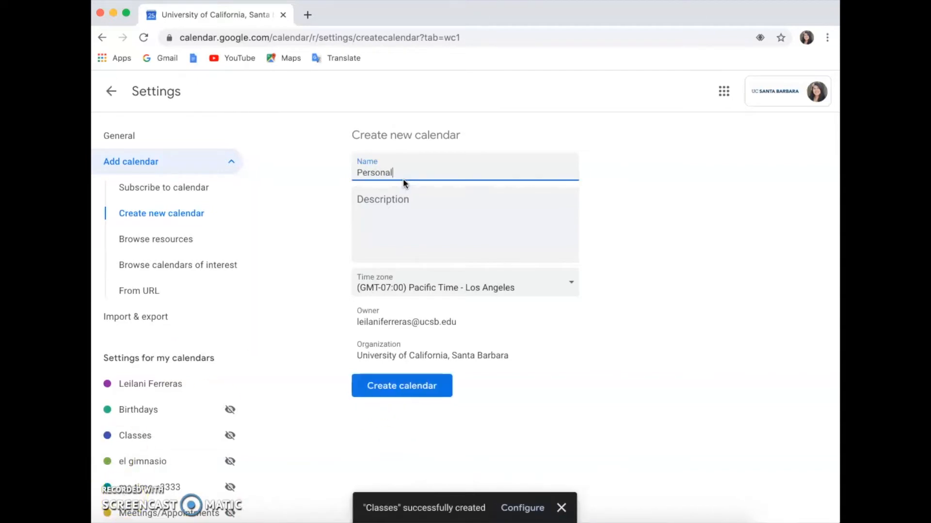
click(428, 359)
click(392, 389)
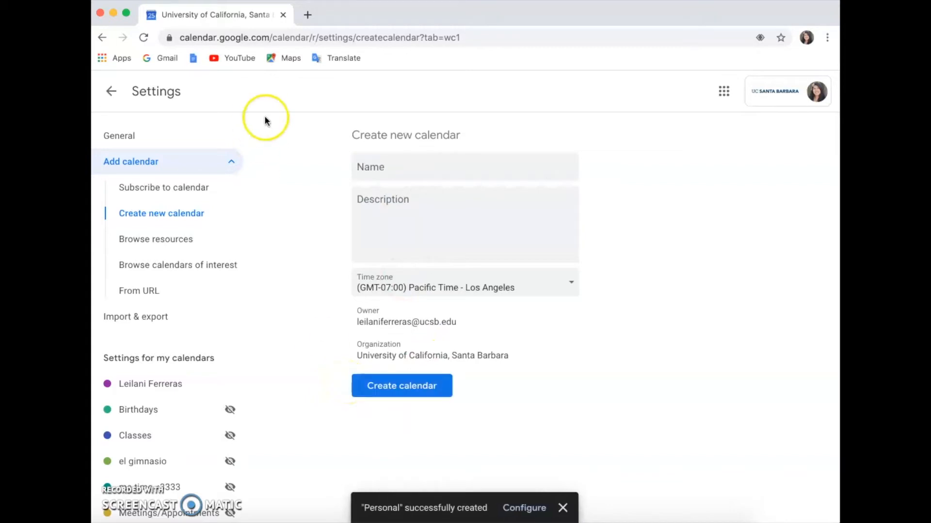
click(112, 93)
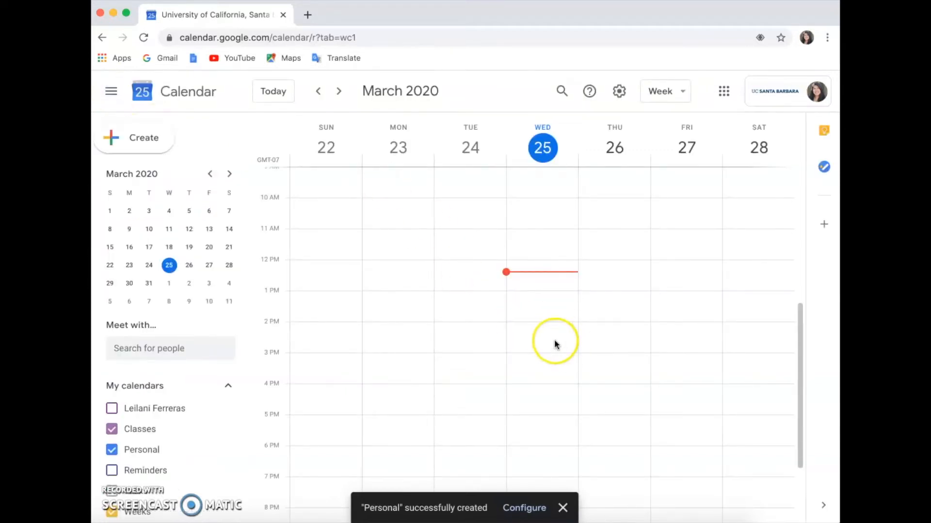
Step: Change the color of the Classes calendar to the dark crimson swatch
scroll(137, 453, down, 2)
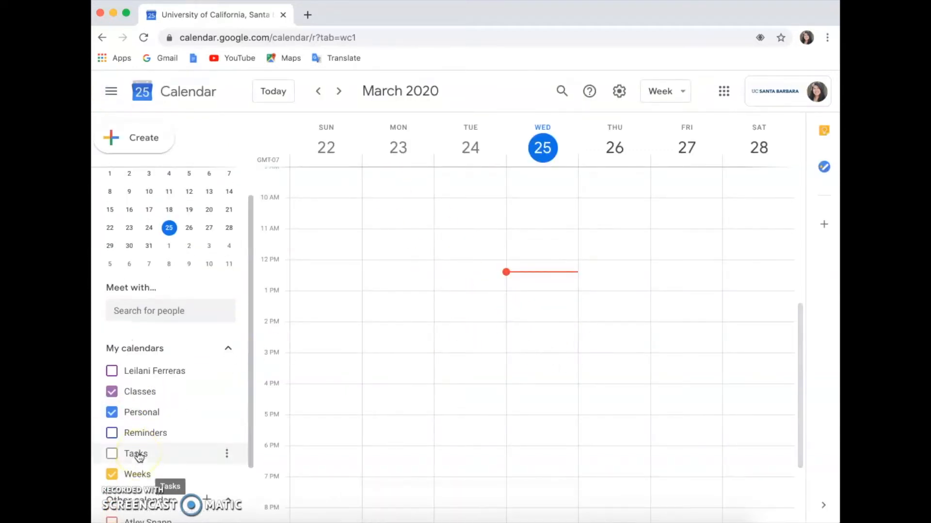
scroll(150, 470, down, 1)
click(229, 502)
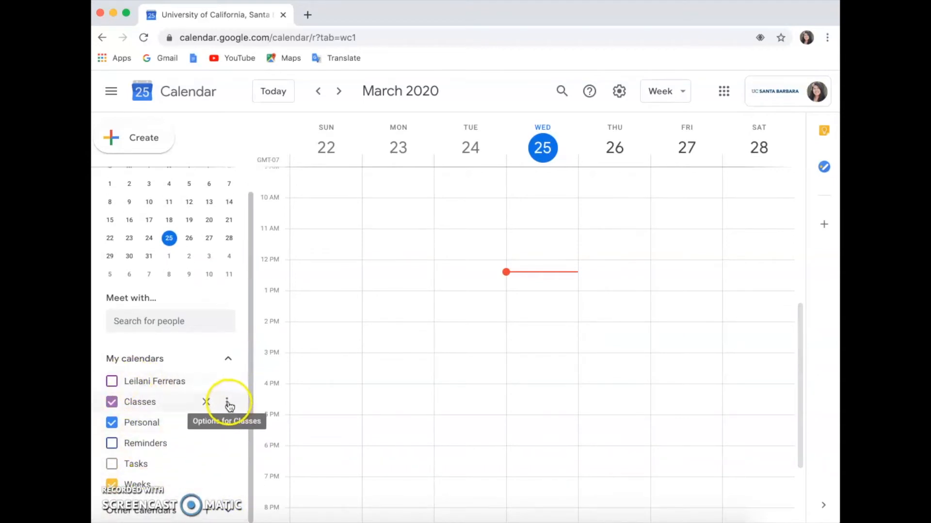
click(228, 404)
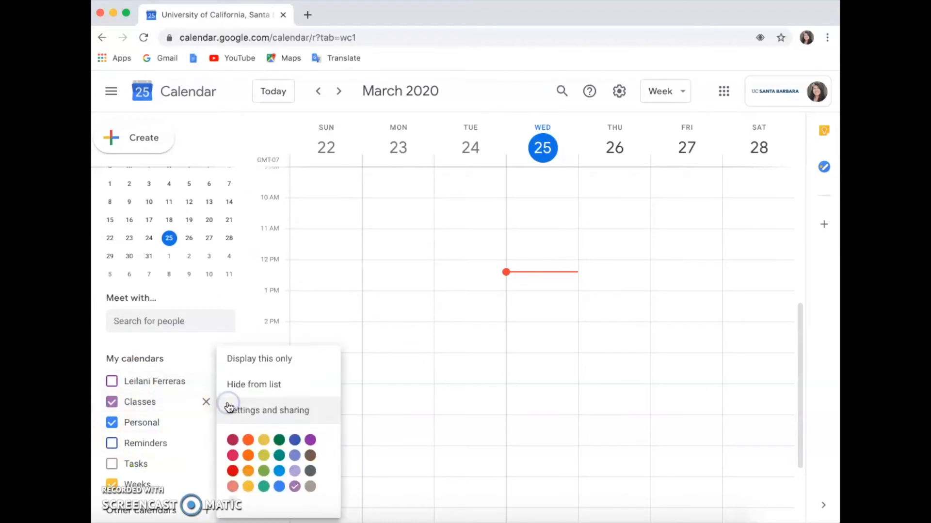
click(234, 442)
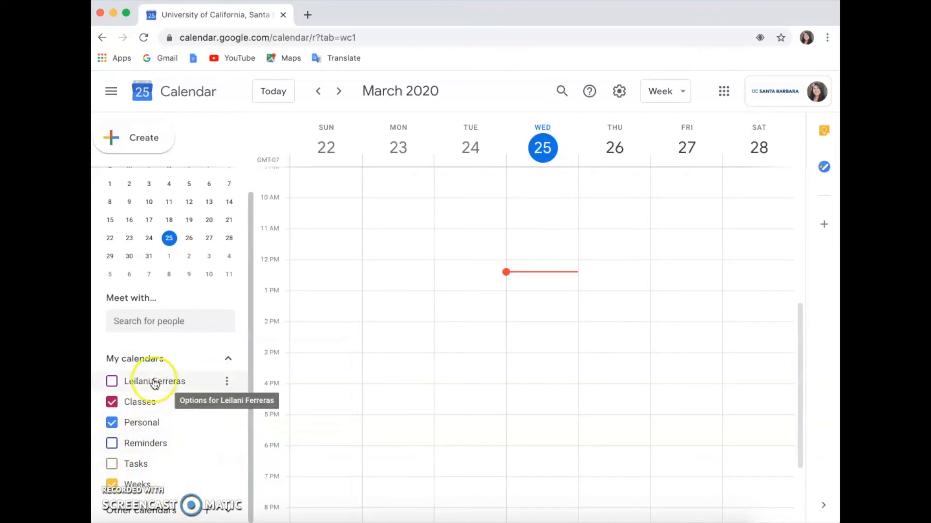
Step: Start an all-day event titled Week 1, spanning Mar 30 to Apr 3, 2020
scroll(542, 339, up, 5)
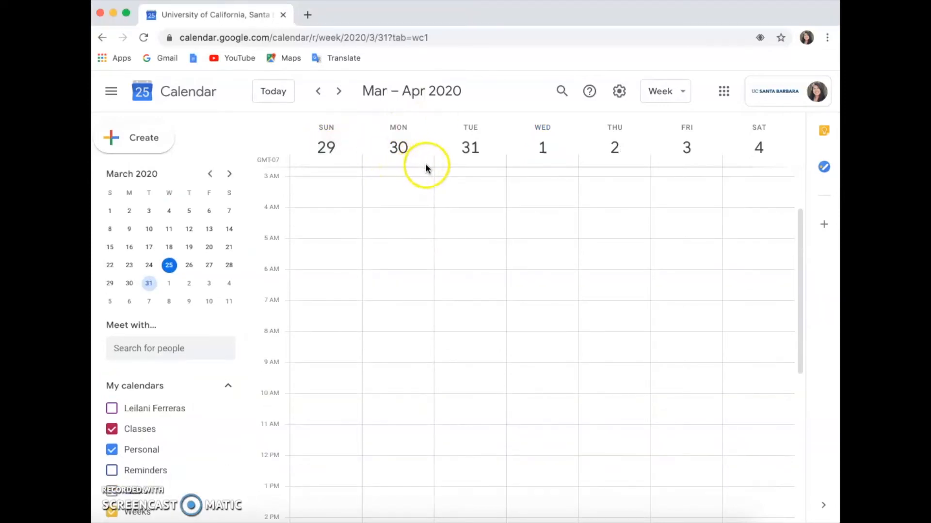
scroll(455, 208, up, 3)
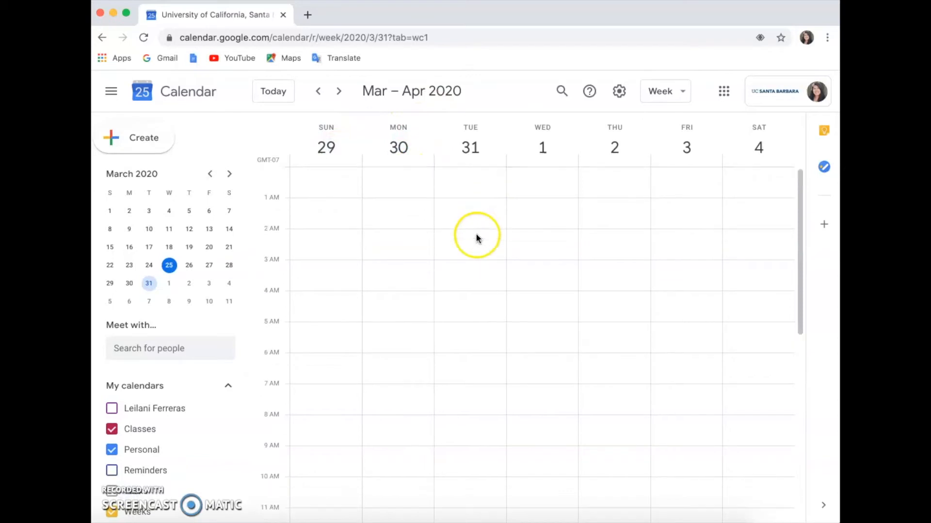
click(424, 163)
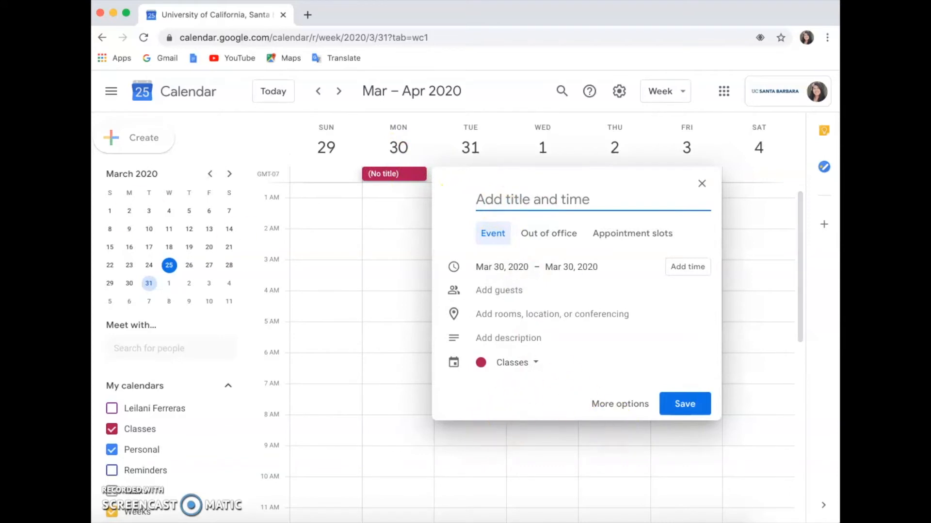
text(W)
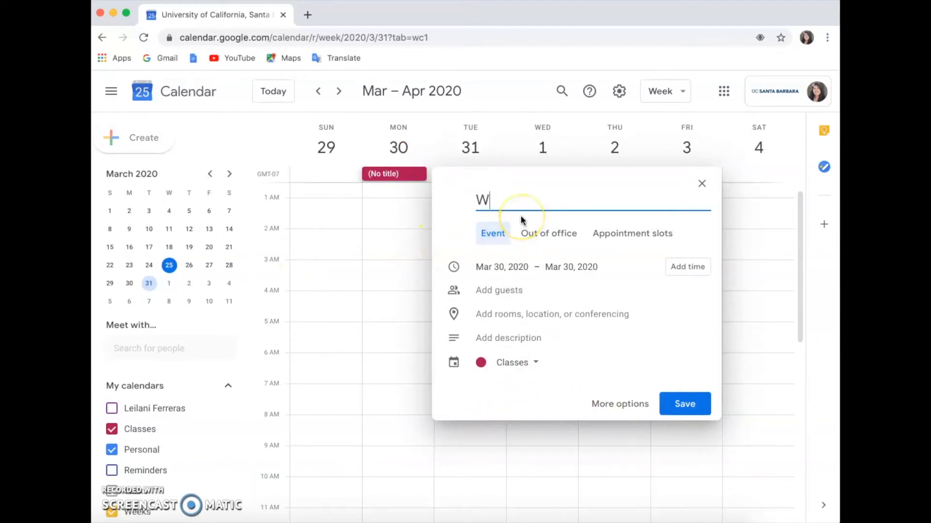
text(eek 1)
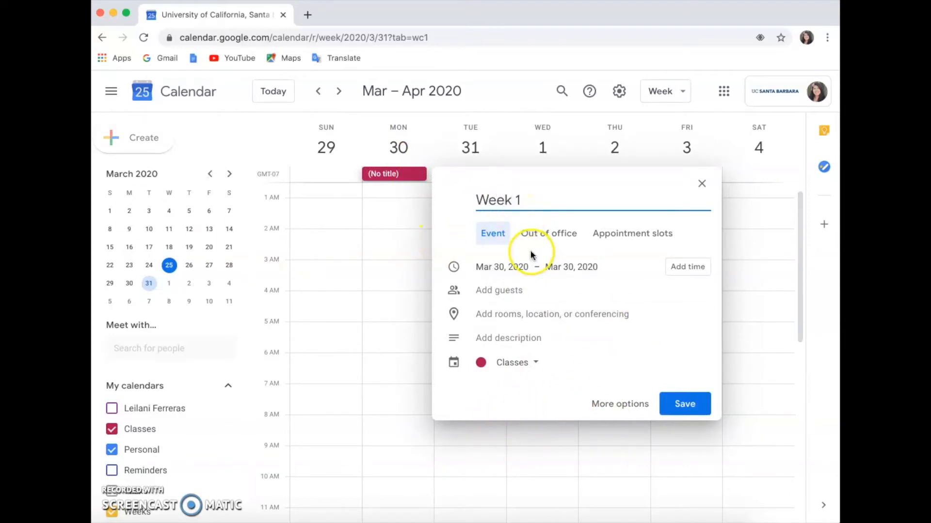
click(567, 267)
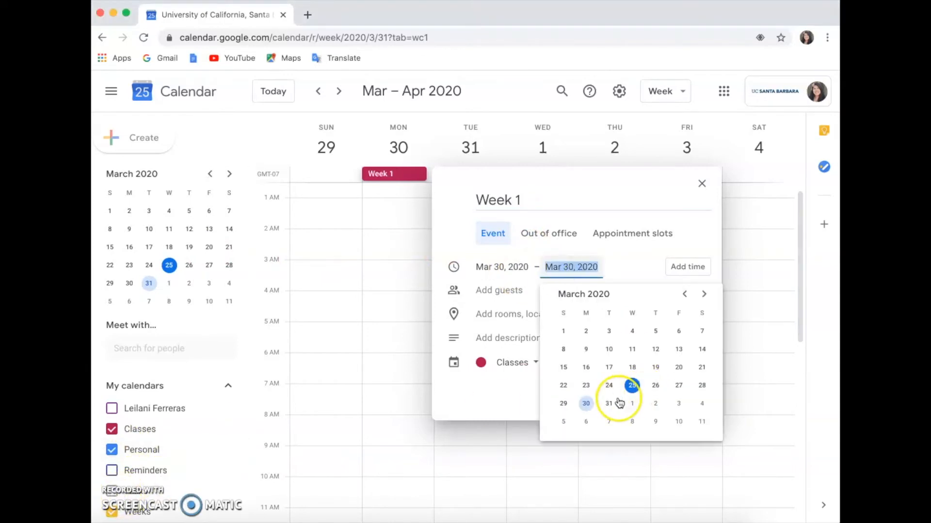
click(677, 405)
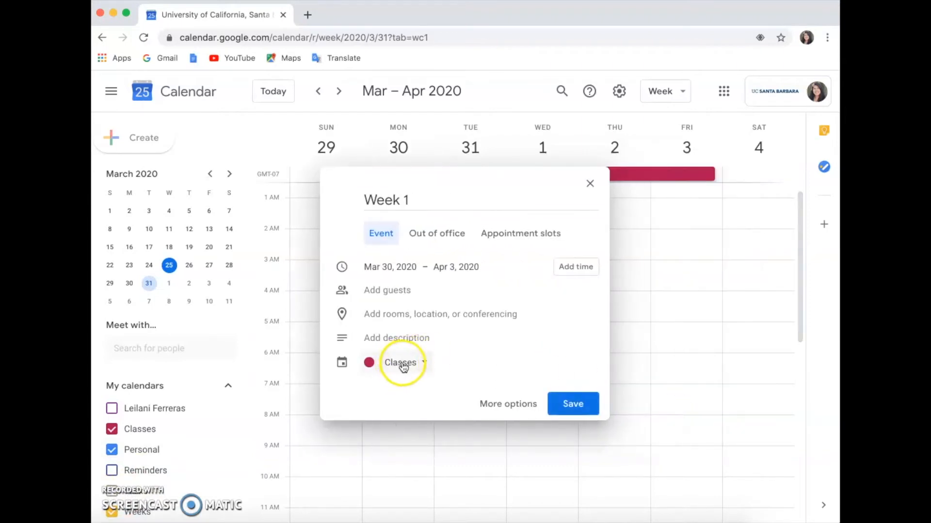
Step: Assign the Week 1 event to the Weeks calendar and save it
click(405, 365)
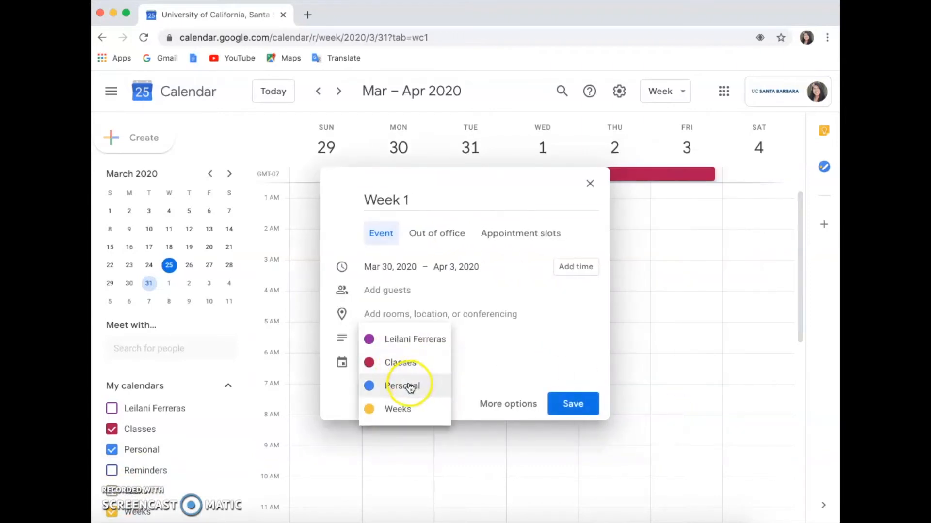
click(393, 413)
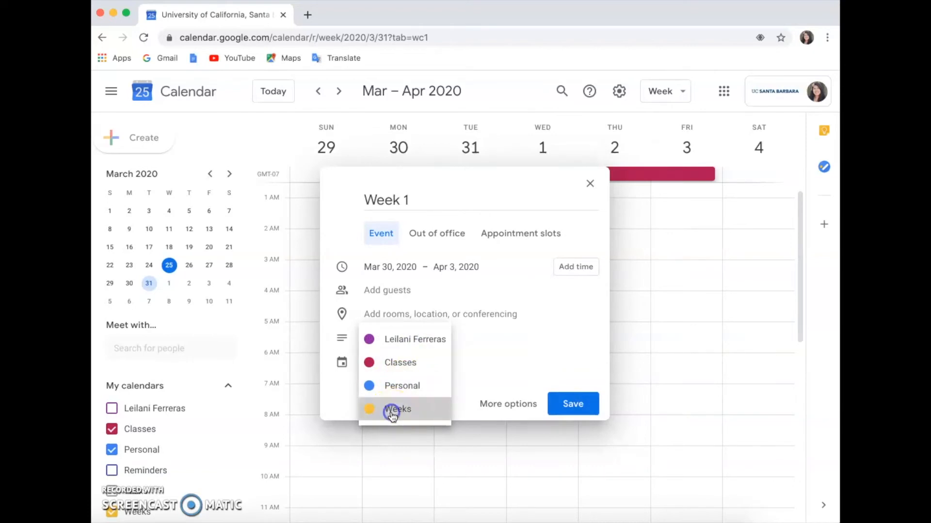
click(566, 407)
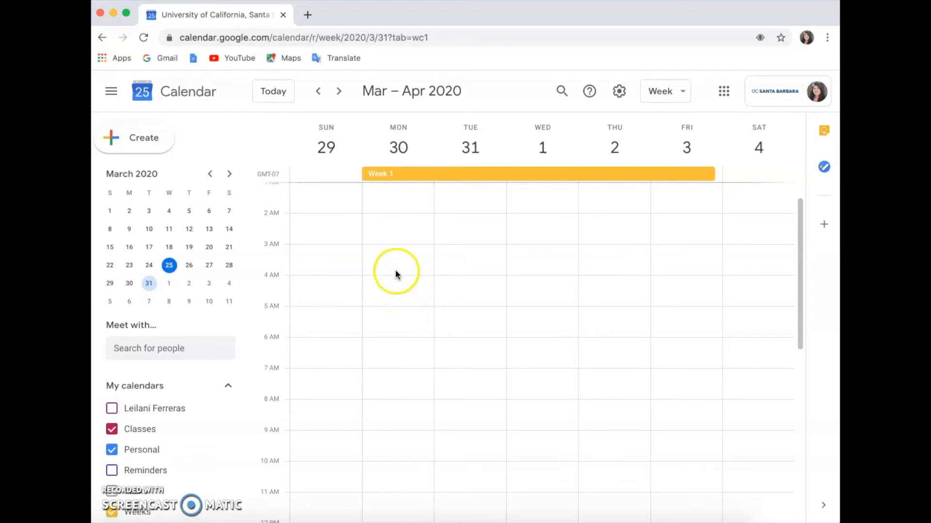
Step: Start a Classes event titled Writing Lecture on Monday, Mar 30, 2020, from 12:30pm to 1:45pm
scroll(400, 367, down, 5)
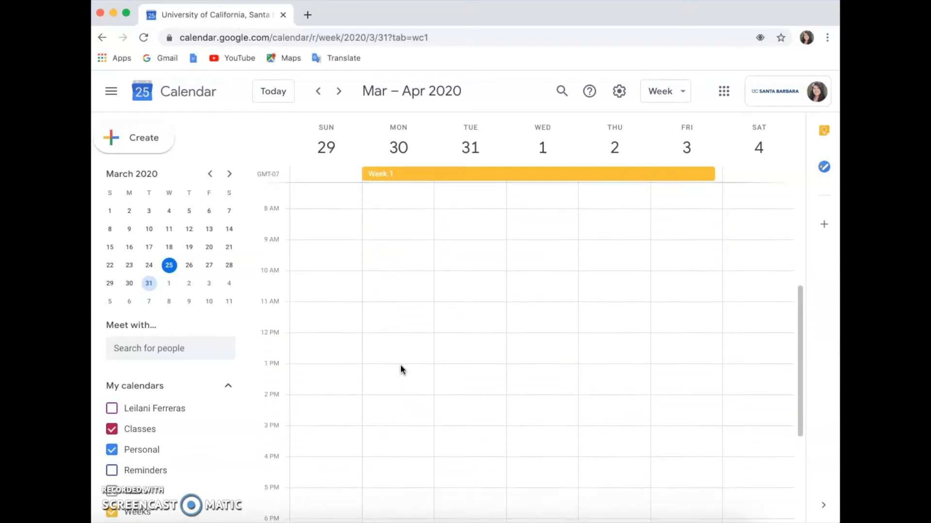
click(396, 334)
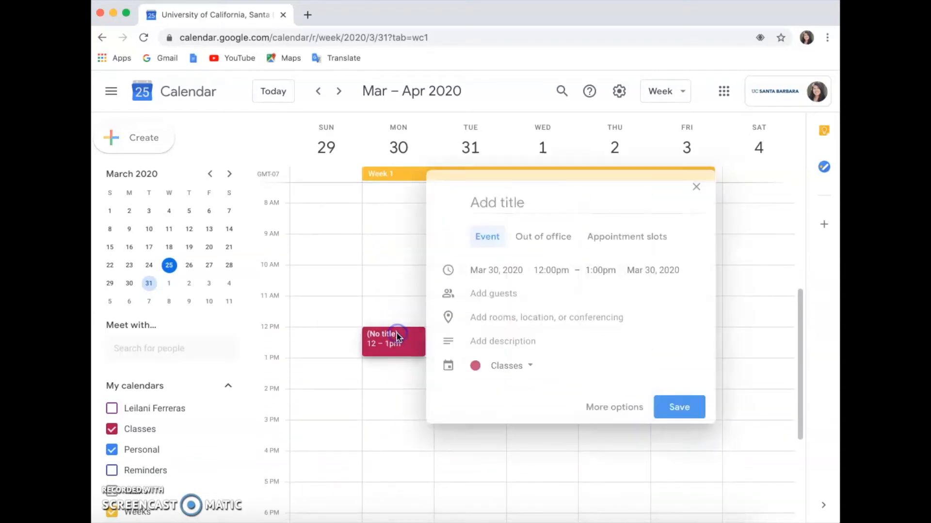
click(556, 270)
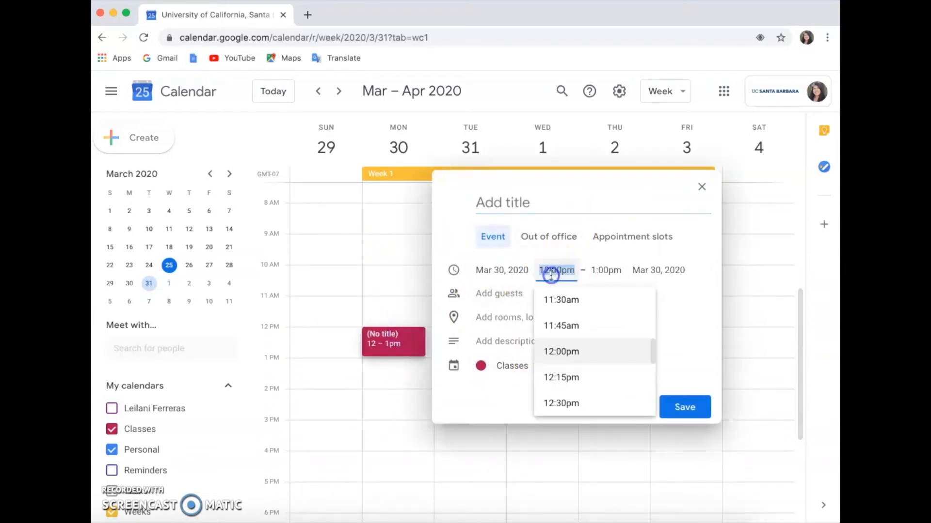
click(557, 404)
click(605, 270)
scroll(613, 380, down, 1)
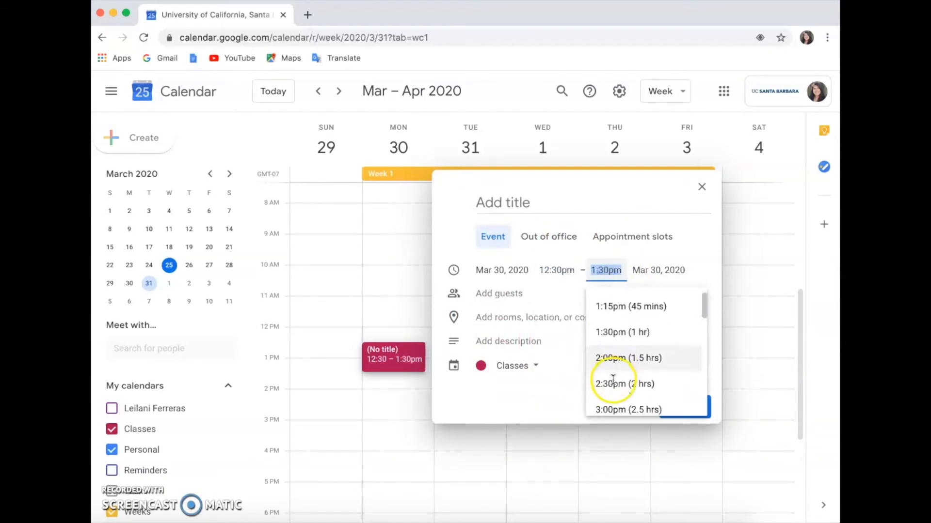
click(607, 271)
key(BackSpace)
key(BackSpace)
text(45)
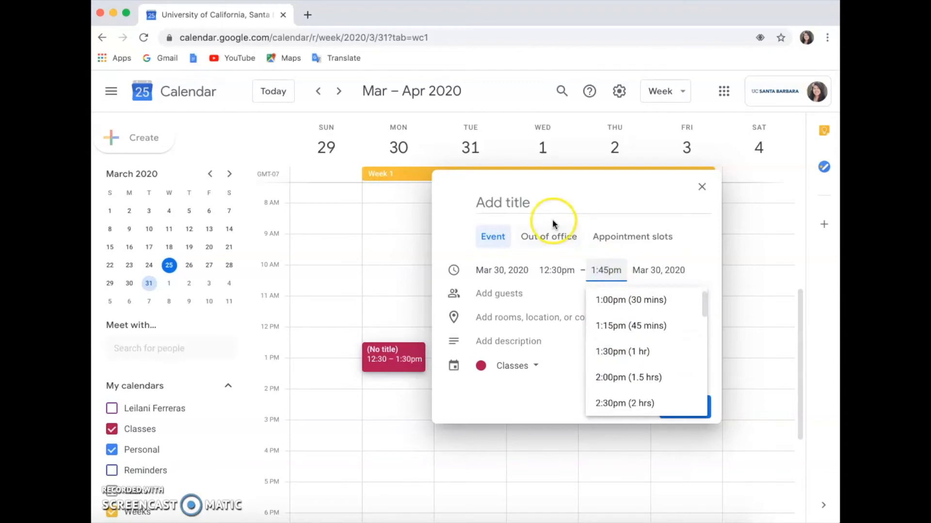
click(533, 203)
text(Writing Lecture)
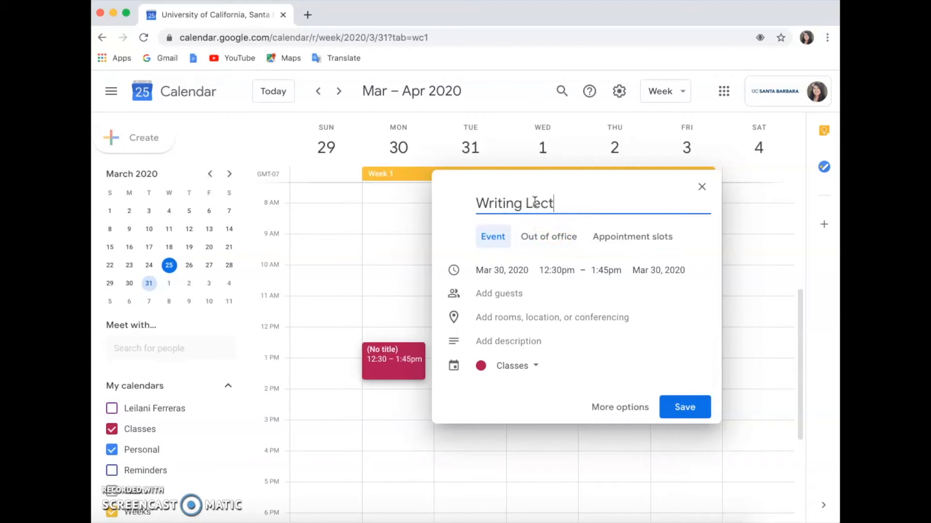
Step: Give the Writing Lecture event a custom recurrence that repeats every week on Monday and Wednesday
click(614, 410)
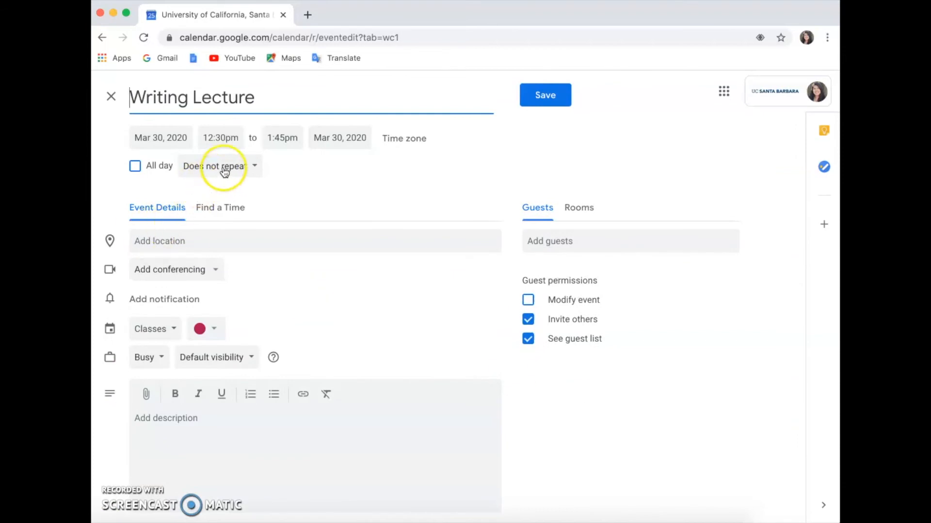
click(247, 167)
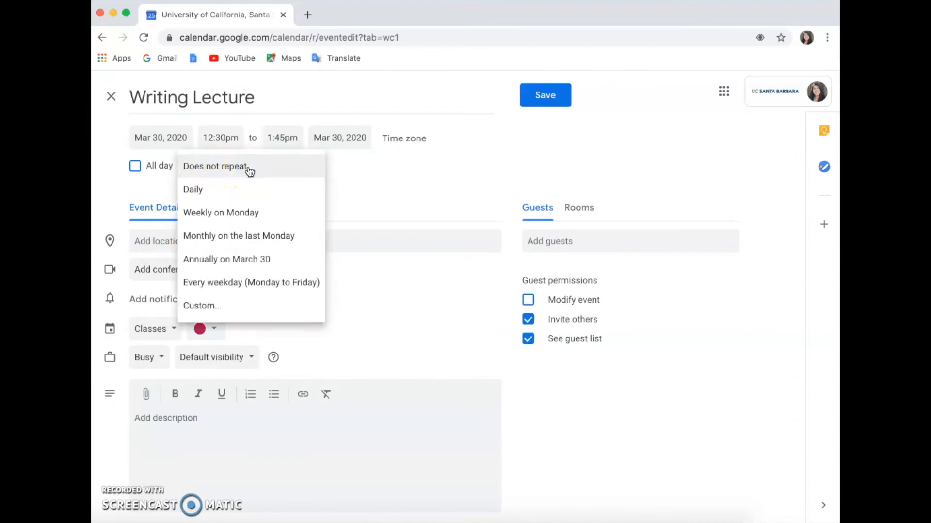
click(222, 304)
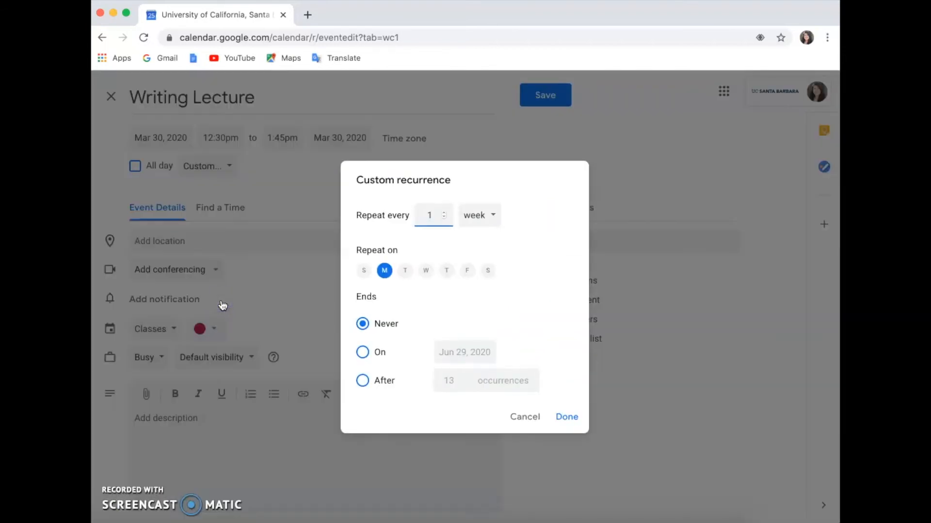
click(425, 271)
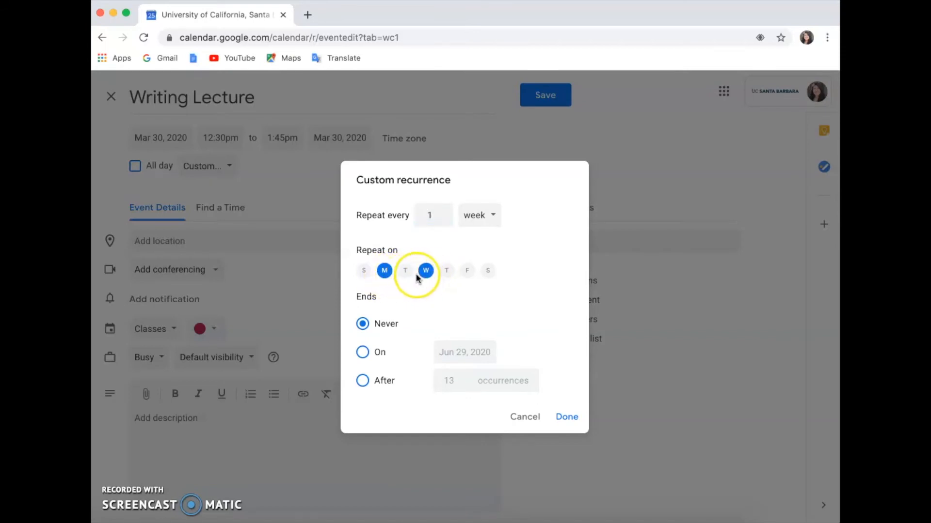
Step: End the Writing Lecture recurrence on Jun 5, 2020 and save the event
click(382, 350)
click(466, 352)
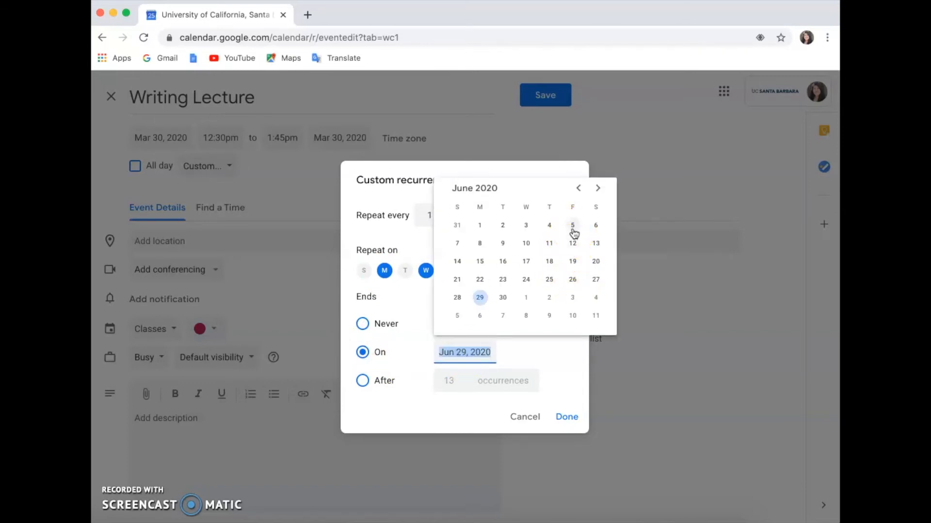
click(572, 227)
click(461, 351)
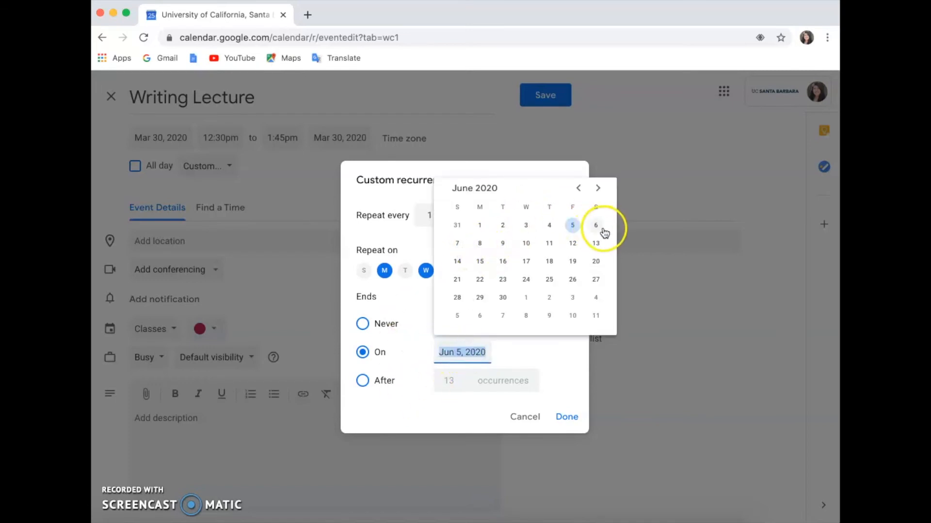
click(565, 415)
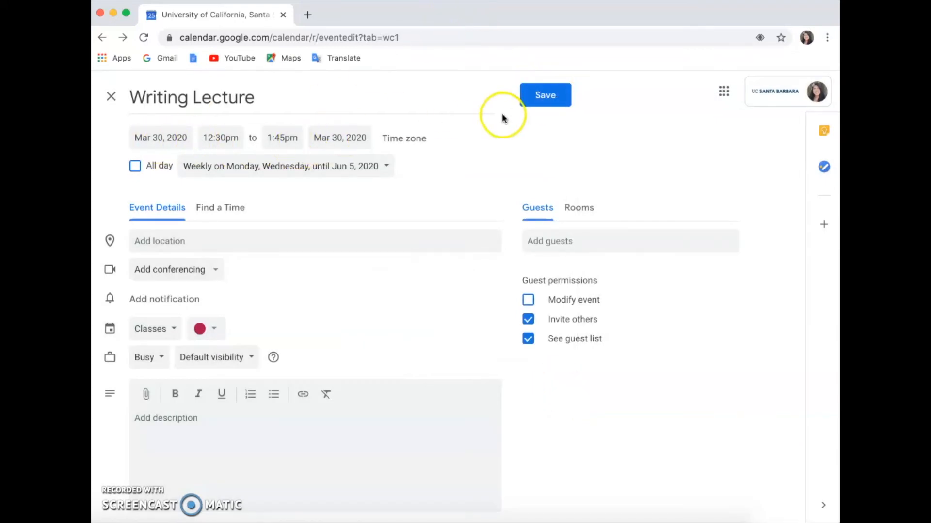
click(536, 99)
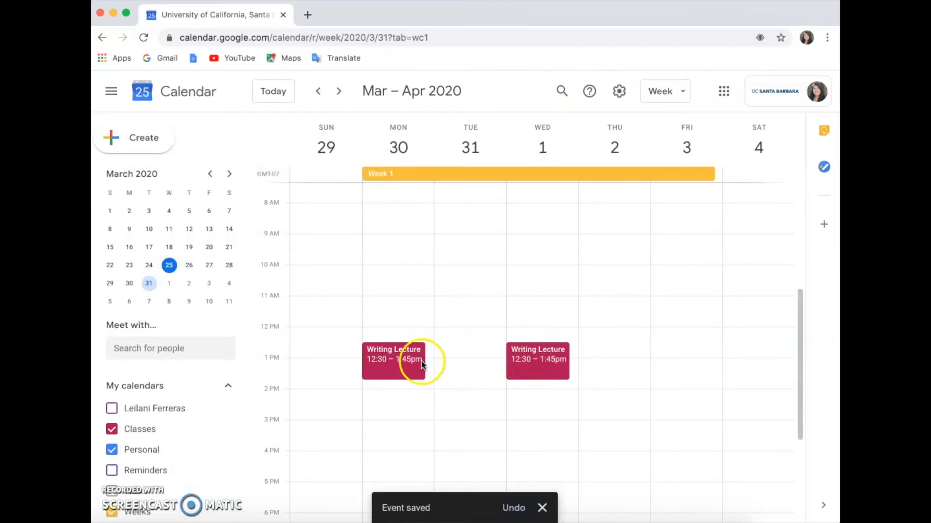
Step: Check the next two weeks for the recurring Writing Lecture and return to the week of Mar 29
click(338, 92)
click(337, 92)
click(319, 91)
click(319, 92)
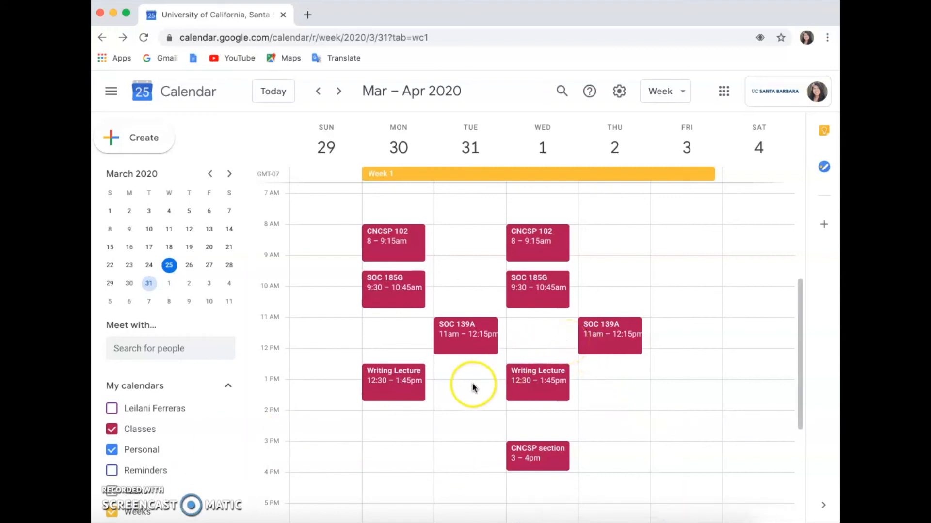
Step: Create a Journal event in the Personal calendar on Tuesday, Mar 31, from 12:30pm to 2pm
click(460, 367)
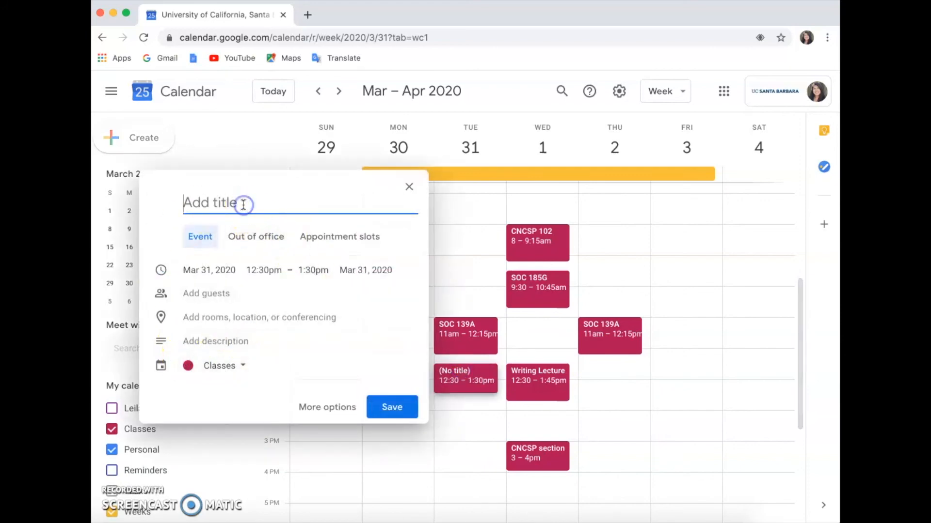
text(Journal)
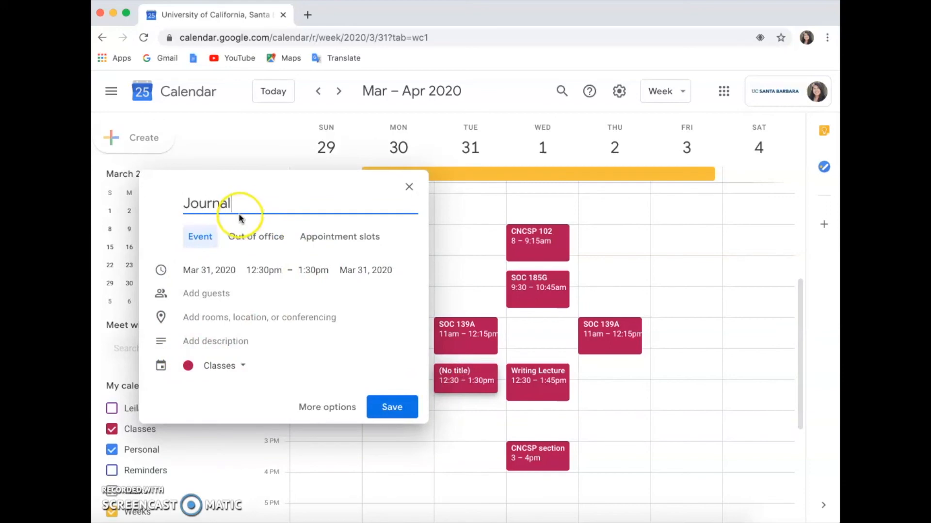
click(223, 367)
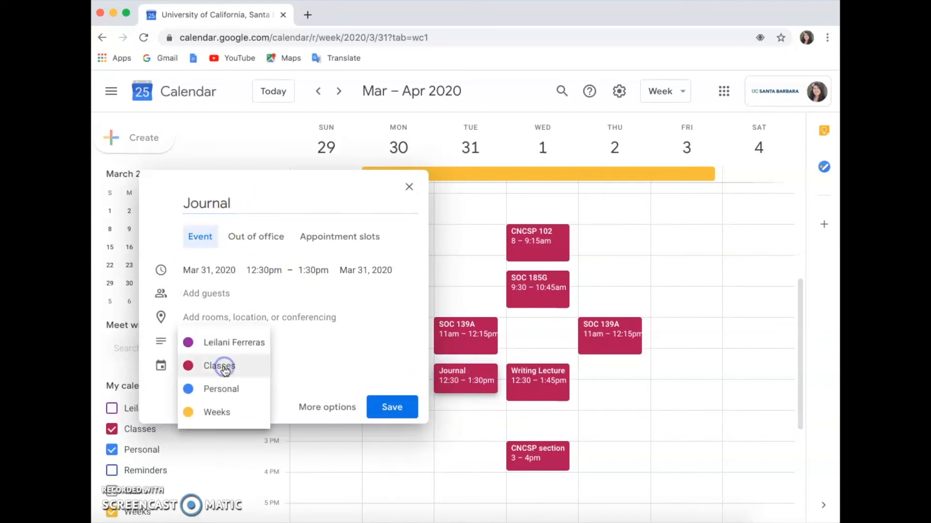
click(222, 395)
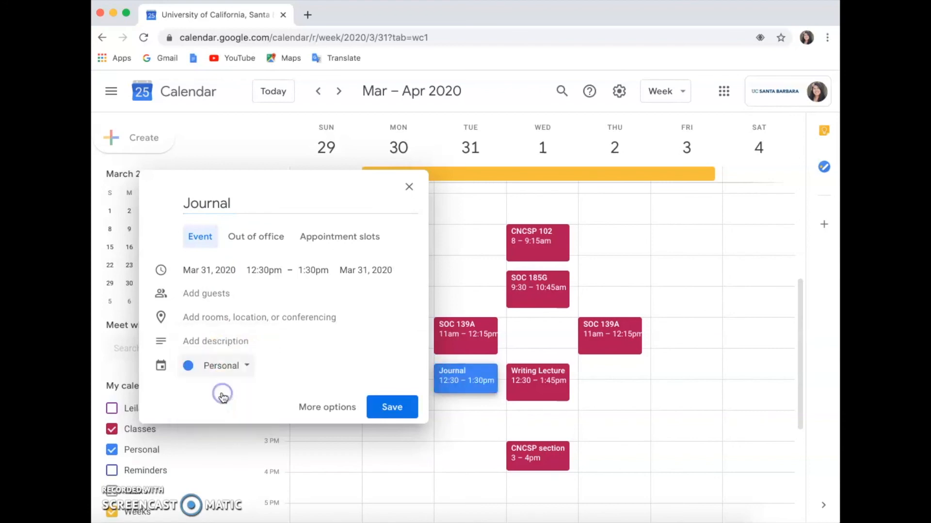
drag(470, 392, 470, 406)
click(384, 412)
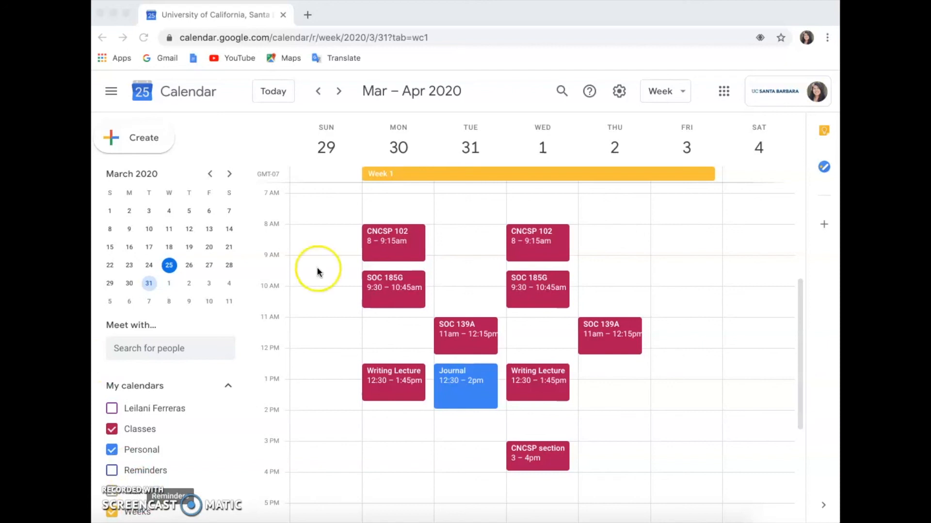
Step: Change the color of Monday's Writing Lecture to red for this event only
right_click(394, 386)
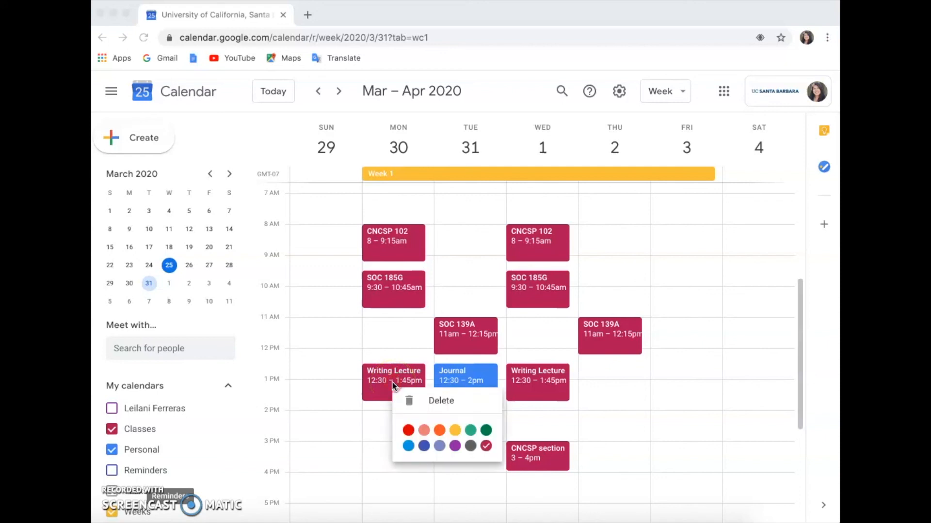
click(408, 430)
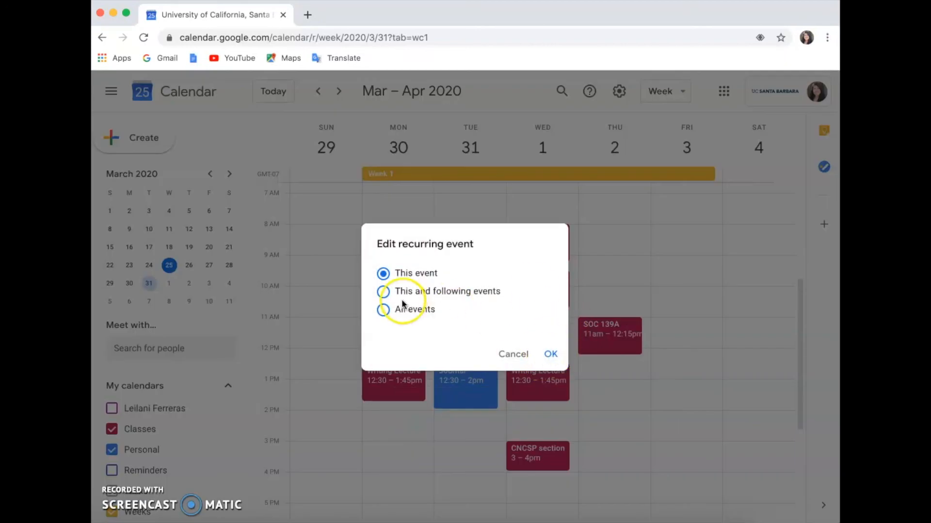
click(553, 354)
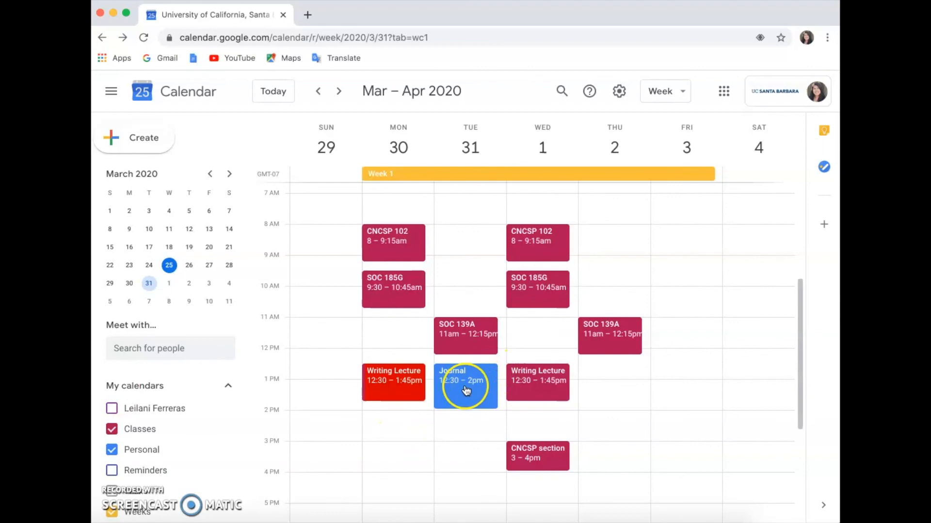
Step: Move the Journal event to Wednesday, Apr 1, from 4 to 5:30pm
drag(484, 382, 526, 500)
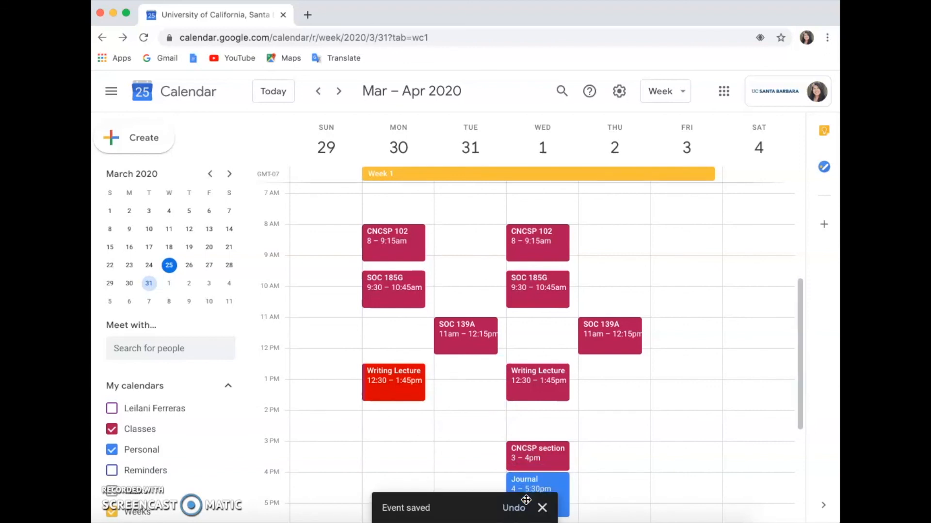